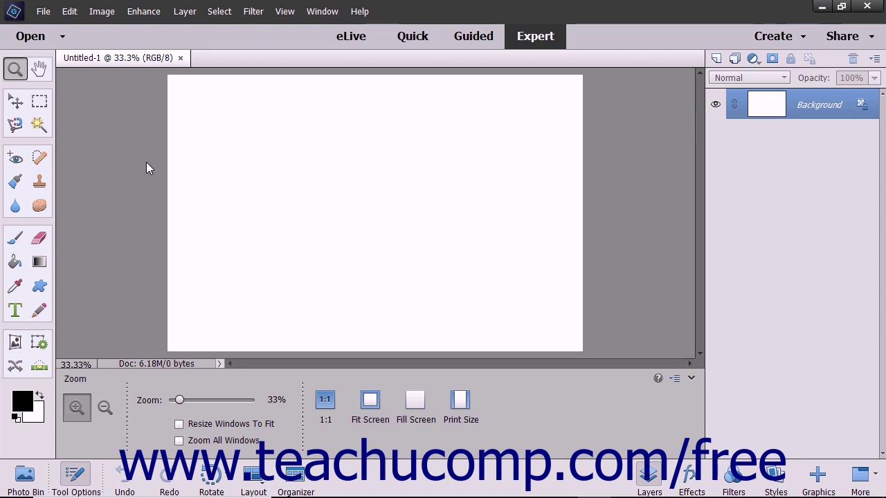
- Draw a tall elliptical marquee selection near the upper-left of the blank canvas
{"action": "left_click", "coordinate": [39, 104]}
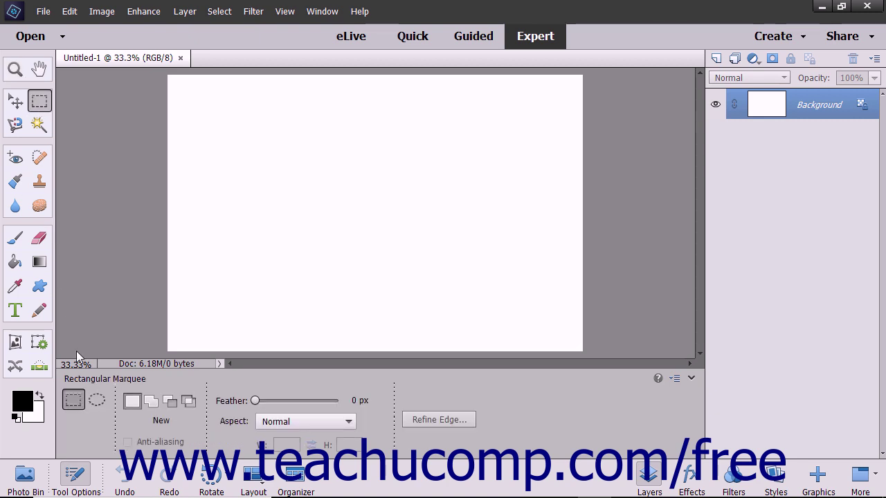
{"action": "left_click", "coordinate": [97, 399]}
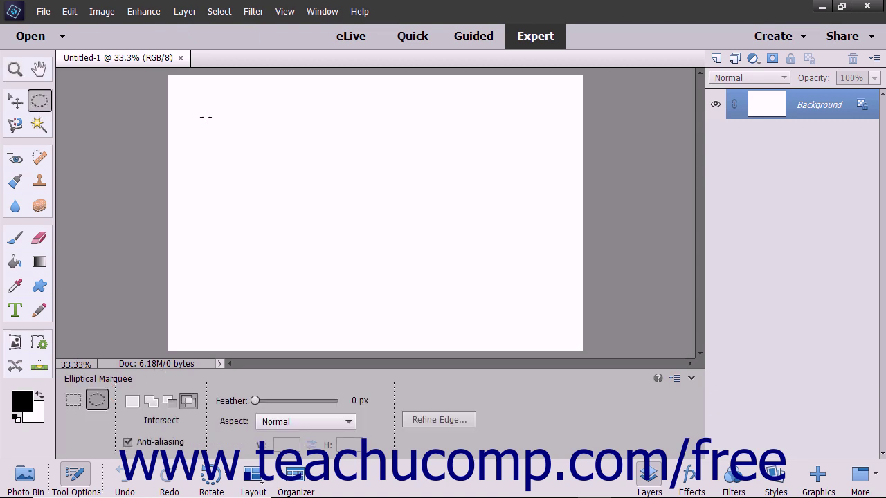
{"action": "left_click_drag", "start_coordinate": [197, 102], "coordinate": [259, 175]}
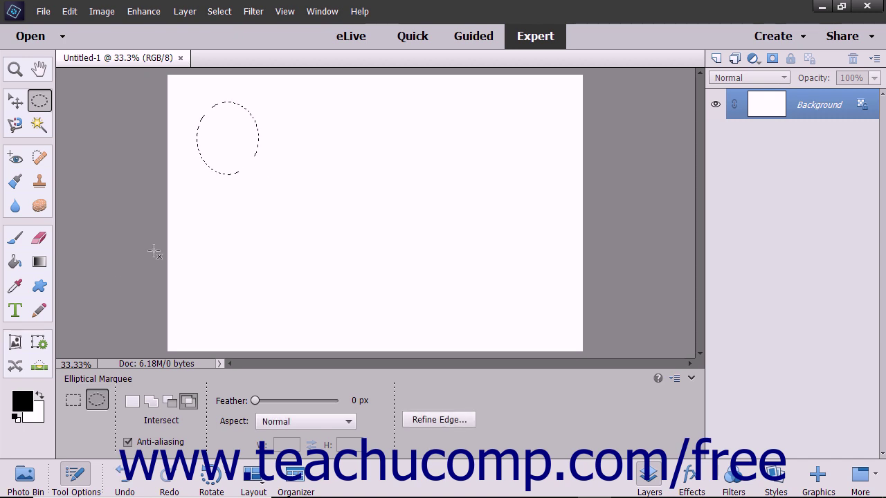
{"action": "left_click", "coordinate": [16, 312]}
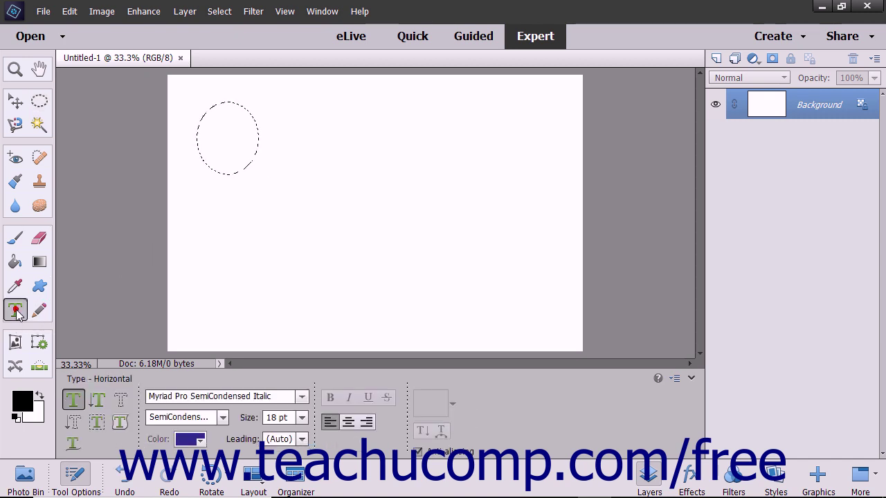
- Convert the oval to a text path and run 'Type text on a selection' along its edge
{"action": "left_click", "coordinate": [97, 424]}
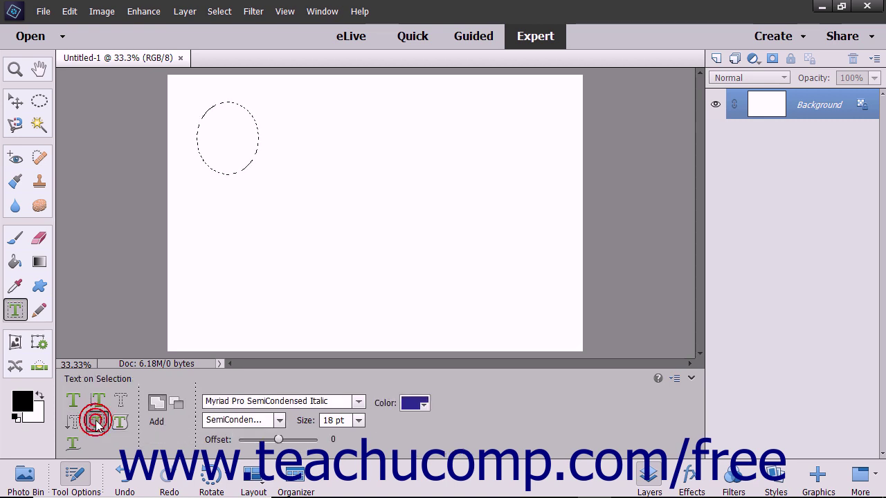
{"action": "left_click", "coordinate": [205, 134]}
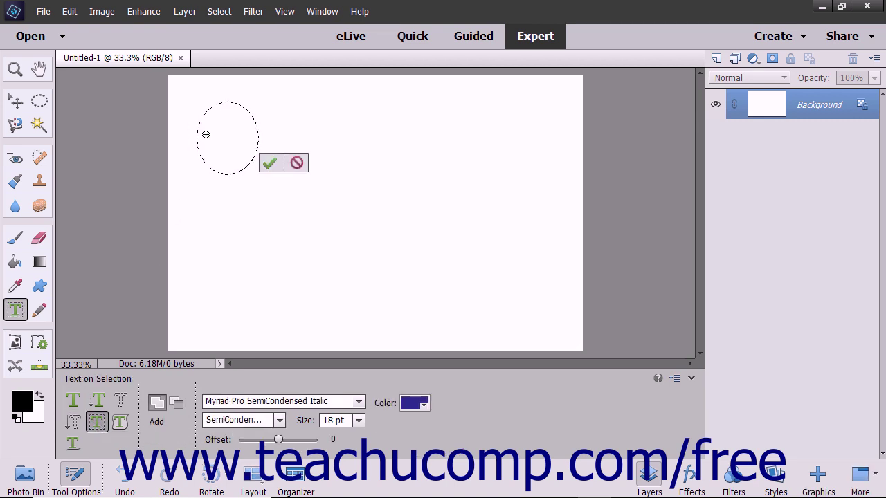
{"action": "left_click", "coordinate": [269, 165]}
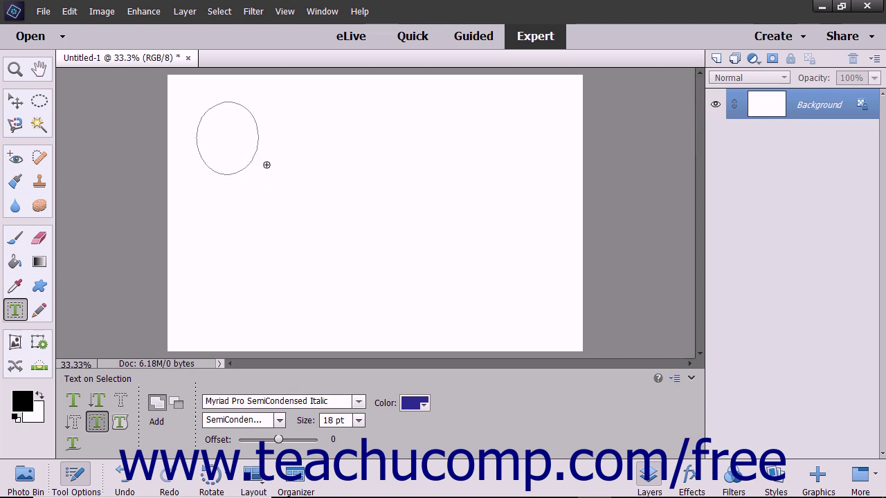
{"action": "left_click", "coordinate": [195, 141]}
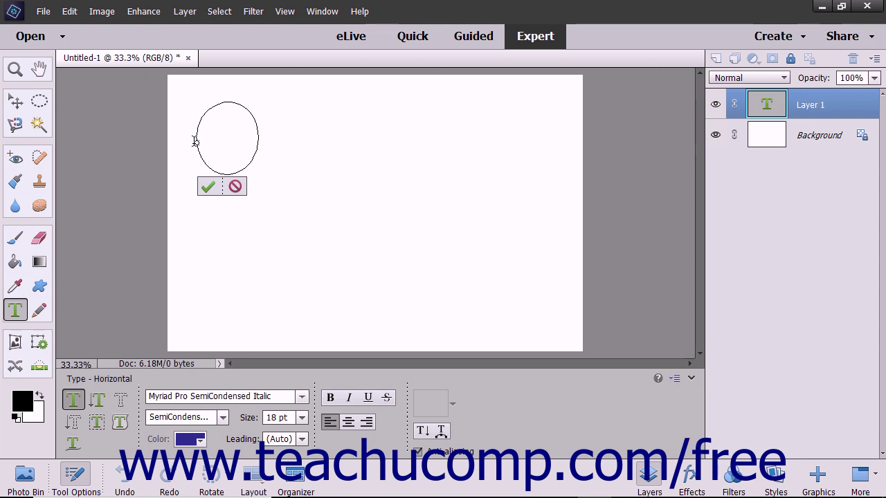
{"action": "type", "text": "Type text on"}
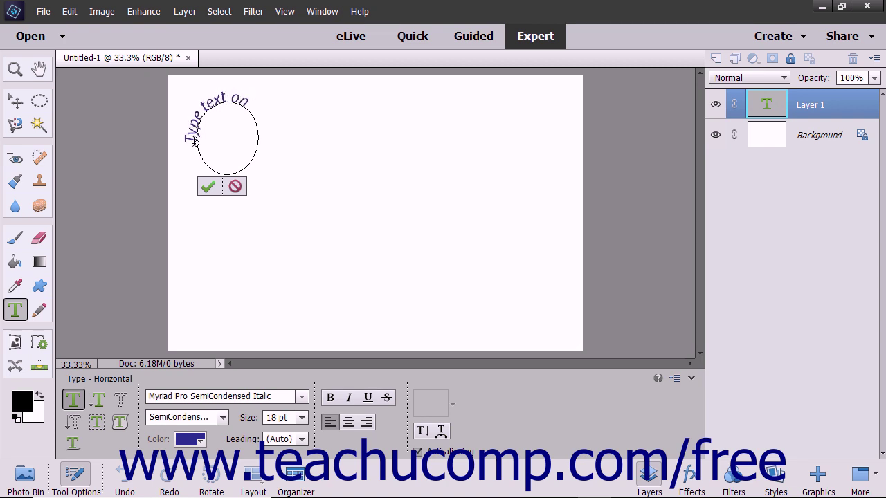
{"action": "type", "text": " a selection"}
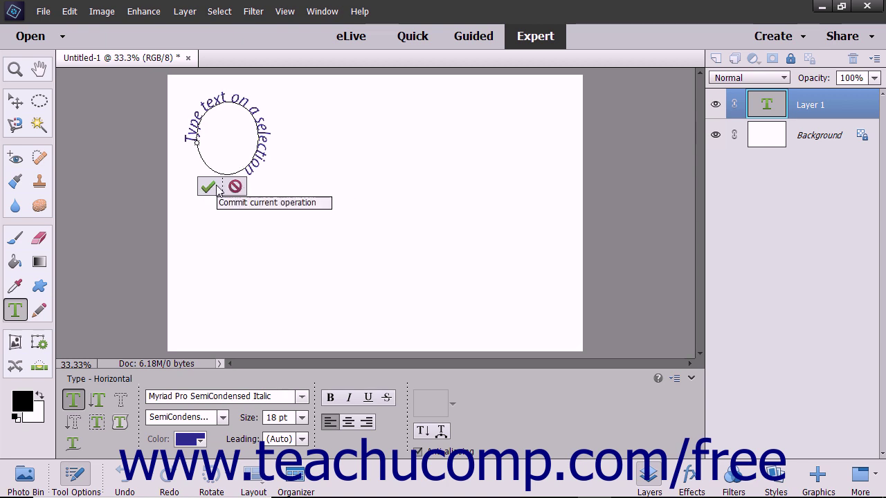
{"action": "left_click", "coordinate": [207, 186]}
{"action": "key", "text": "v"}
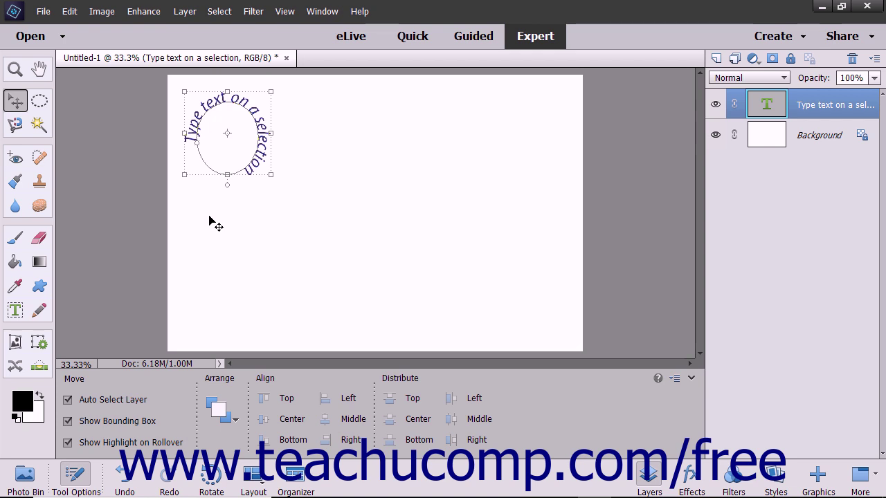
- Draw a black heart custom shape near the top centre of the canvas
{"action": "left_click", "coordinate": [46, 284]}
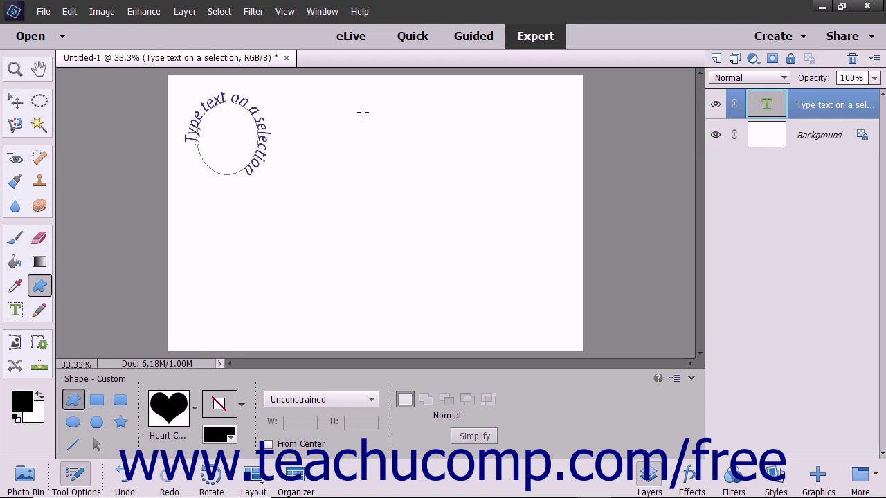
{"action": "left_click_drag", "start_coordinate": [362, 93], "coordinate": [461, 186]}
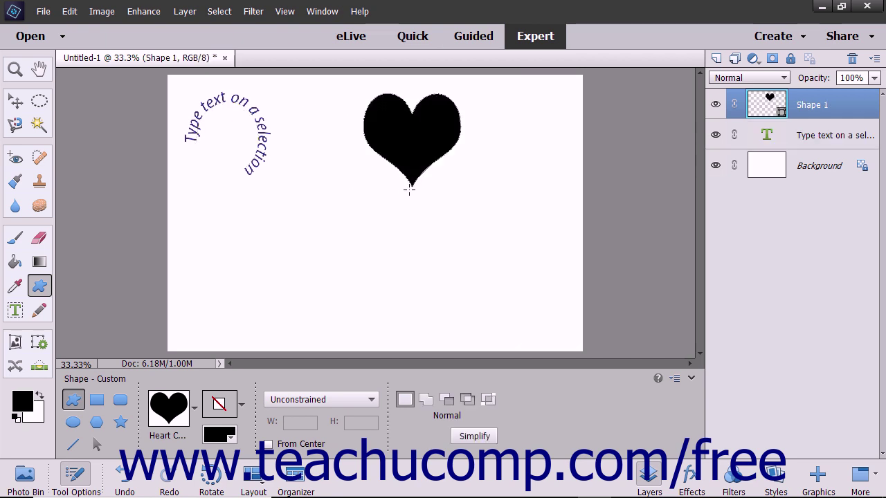
{"action": "left_click", "coordinate": [16, 311]}
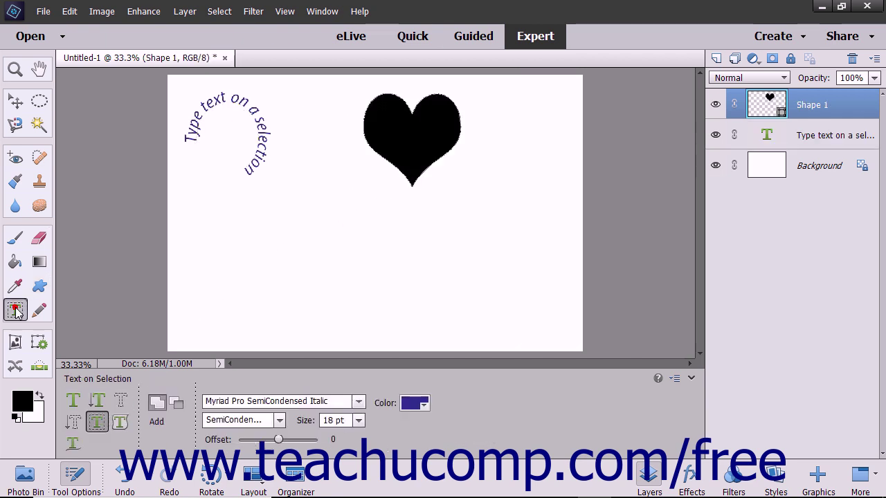
- Run 'This is text added to shape' along the heart's outline and commit it
{"action": "left_click", "coordinate": [121, 422]}
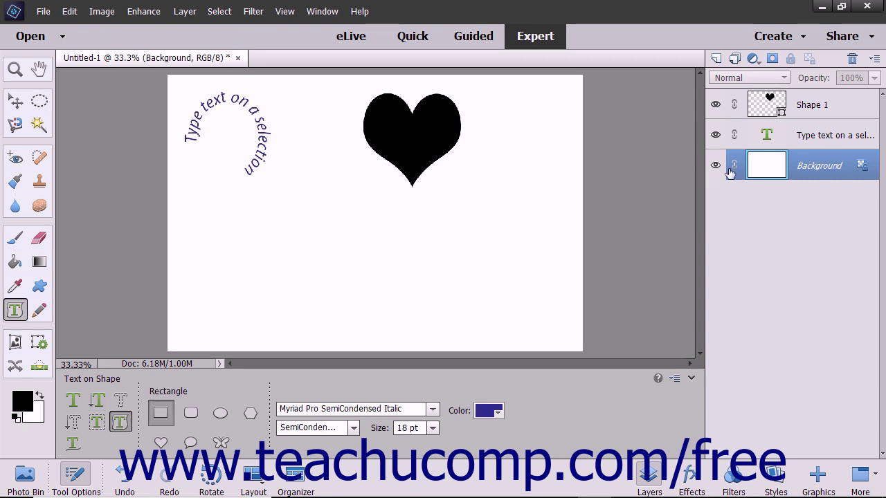
{"action": "left_click", "coordinate": [820, 108]}
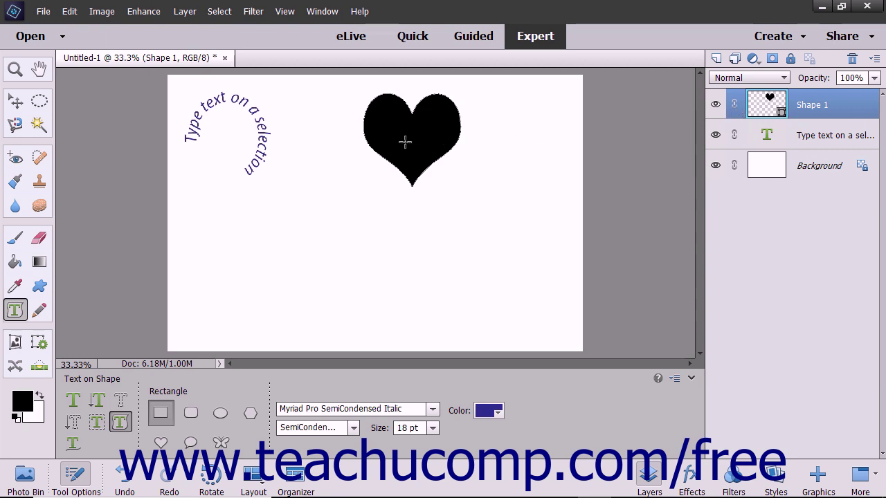
{"action": "left_click", "coordinate": [361, 128]}
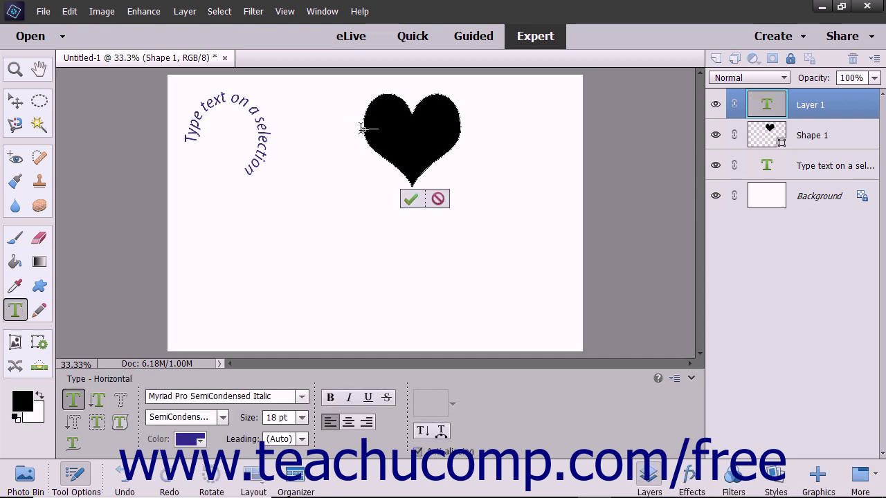
{"action": "type", "text": "This is text"}
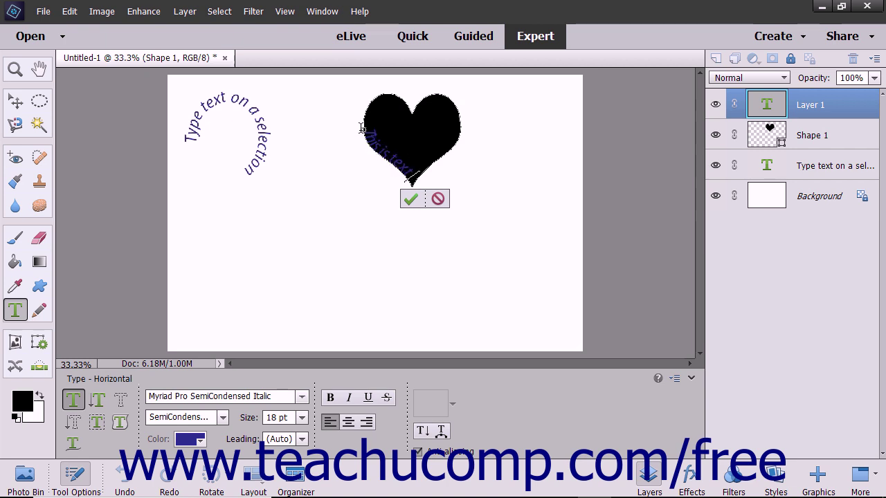
{"action": "type", "text": " added to shape"}
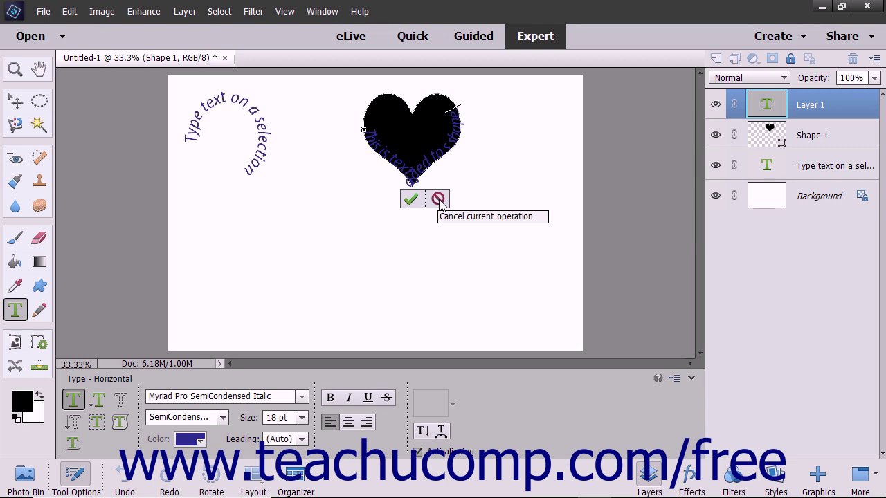
{"action": "left_click", "coordinate": [411, 199]}
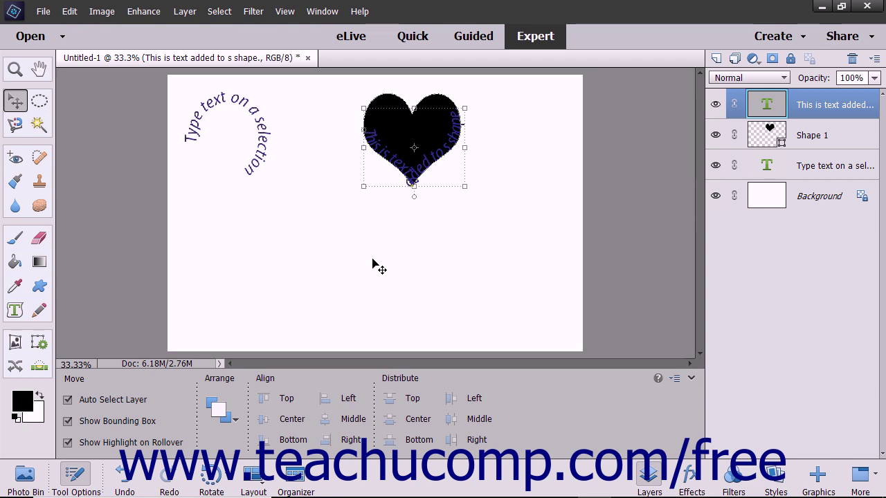
- Draw an ellipse-preset circle at the lower left and curve 'Here is some text' along it
{"action": "left_click", "coordinate": [16, 311]}
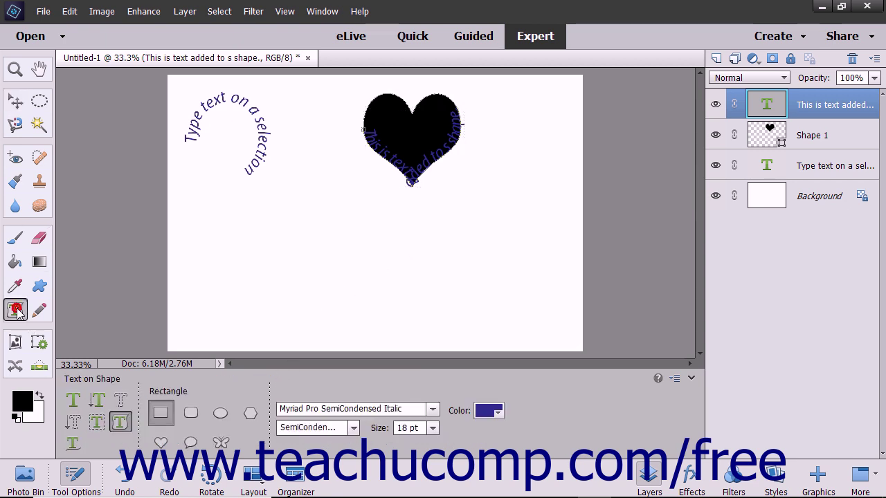
{"action": "left_click", "coordinate": [220, 413]}
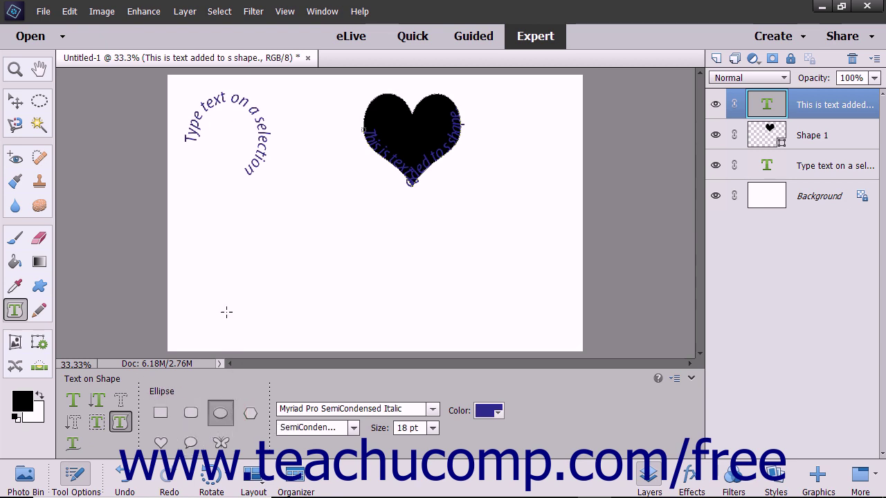
{"action": "left_click_drag", "start_coordinate": [194, 243], "coordinate": [274, 320]}
{"action": "left_click", "coordinate": [191, 272]}
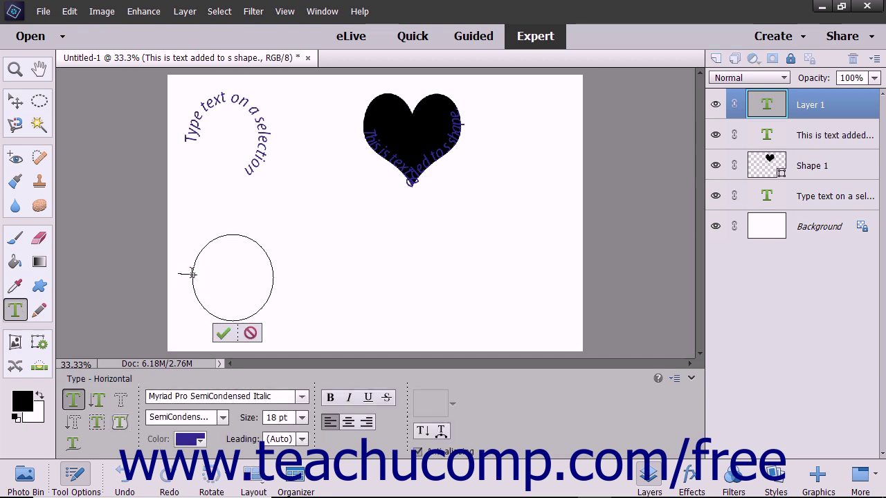
{"action": "type", "text": "Here is some text"}
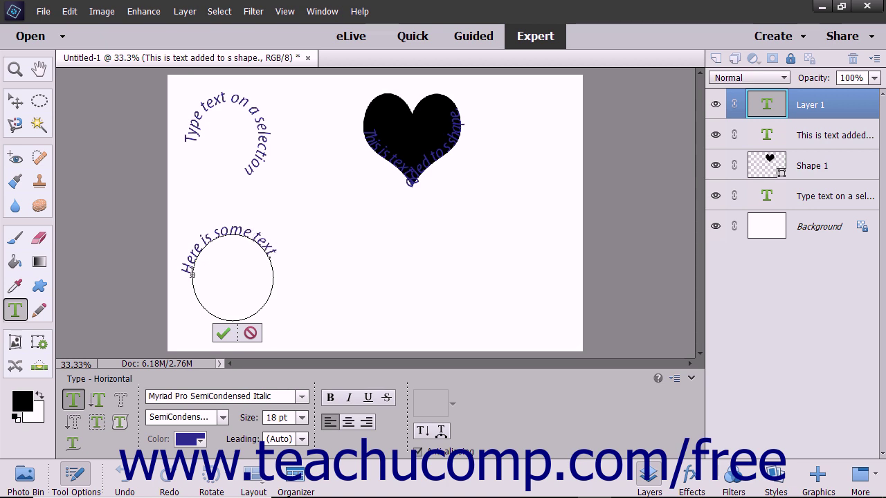
{"action": "left_click", "coordinate": [222, 335]}
{"action": "key", "text": "v"}
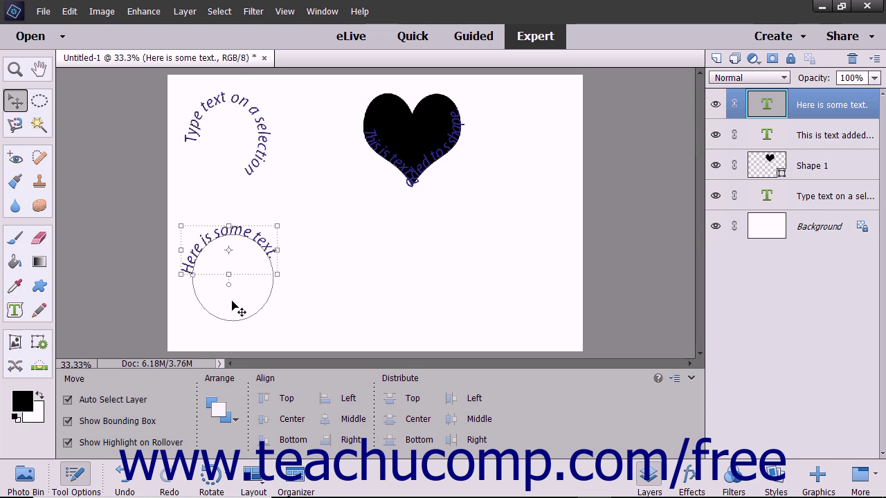
- Draw and commit a freehand path rising to the right below the heart
{"action": "left_click", "coordinate": [15, 311]}
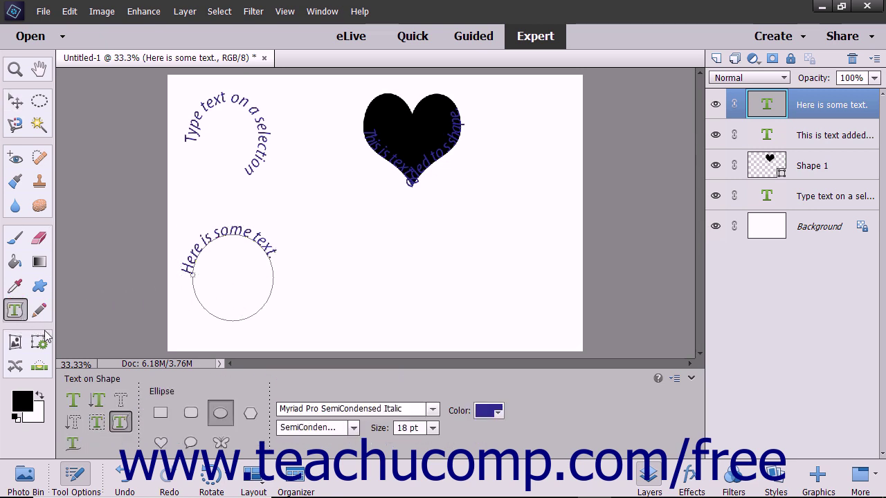
{"action": "left_click", "coordinate": [72, 445]}
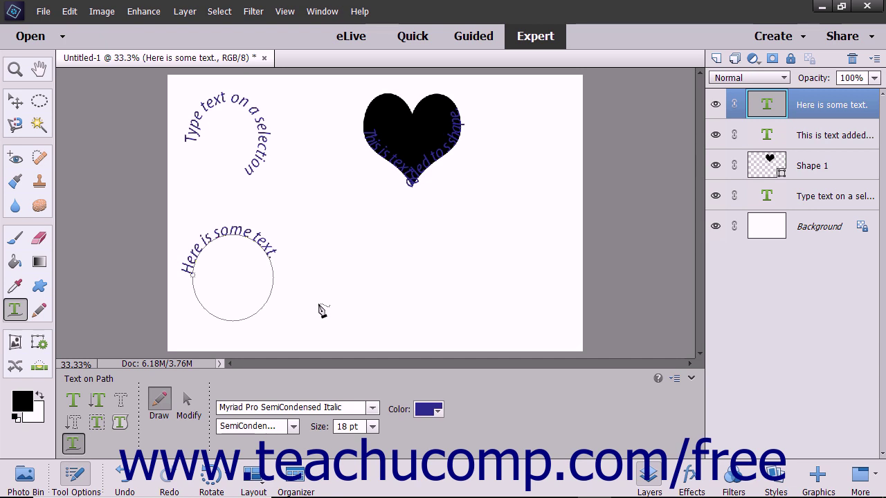
{"action": "mouse_move", "coordinate": [319, 302]}
{"action": "left_mouse_down"}
{"action": "mouse_move", "coordinate": [357, 303]}
{"action": "mouse_move", "coordinate": [388, 274]}
{"action": "mouse_move", "coordinate": [442, 267]}
{"action": "mouse_move", "coordinate": [463, 241]}
{"action": "mouse_move", "coordinate": [518, 240]}
{"action": "left_mouse_up"}
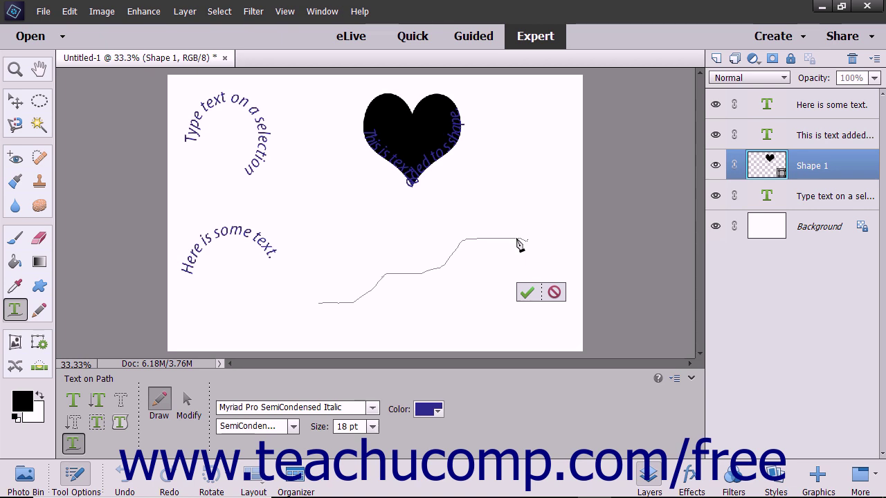
{"action": "left_click", "coordinate": [526, 294]}
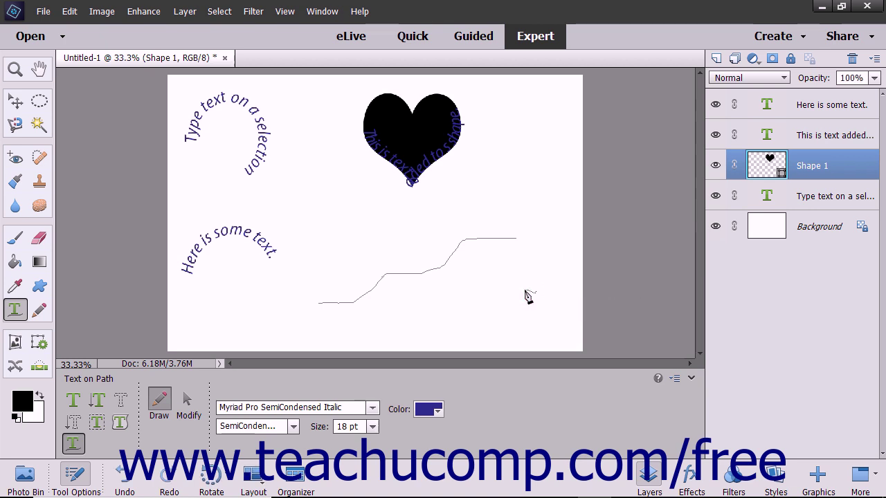
- Type 'This is text on a custom path' from the path's starting point
{"action": "left_click", "coordinate": [329, 301]}
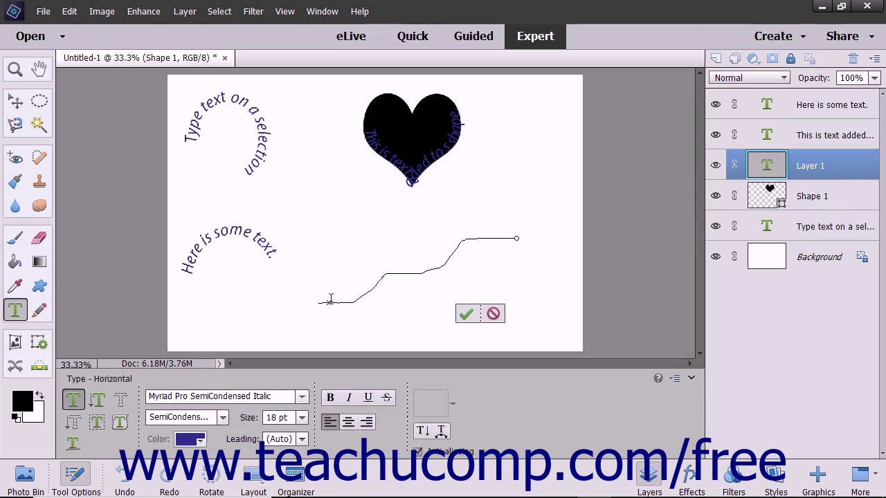
{"action": "type", "text": "Th"}
{"action": "type", "text": "is text on a custom p"}
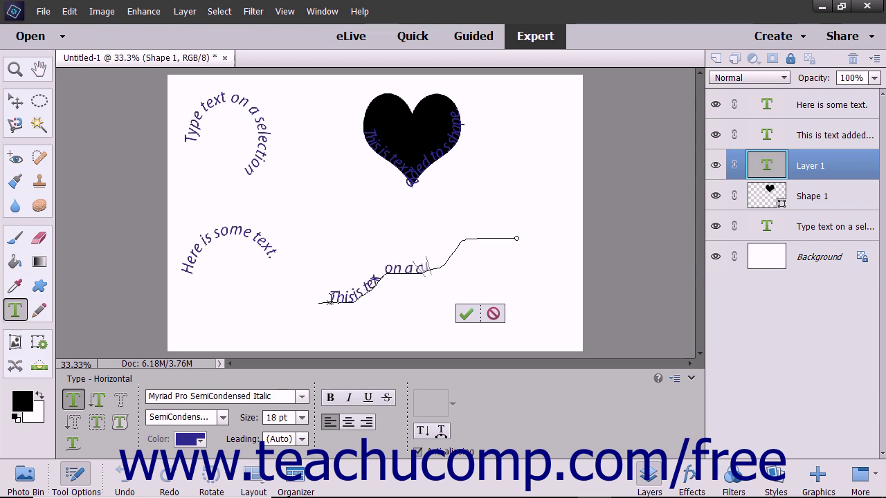
{"action": "type", "text": "ath"}
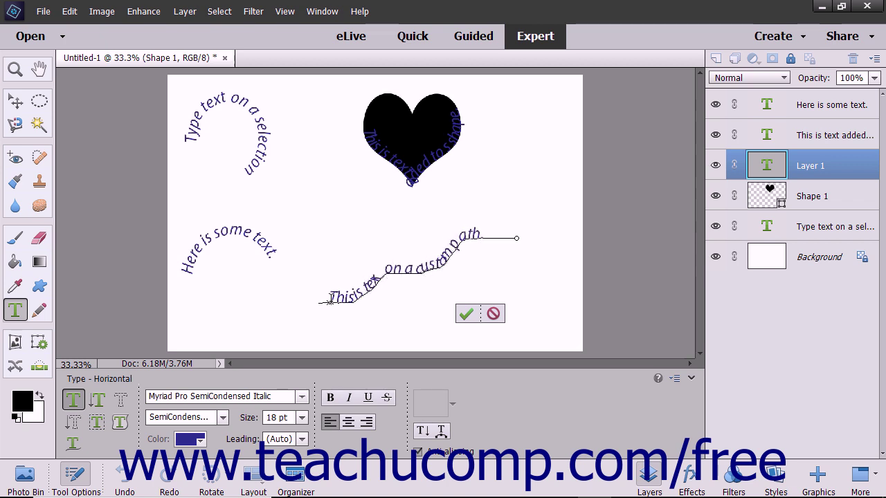